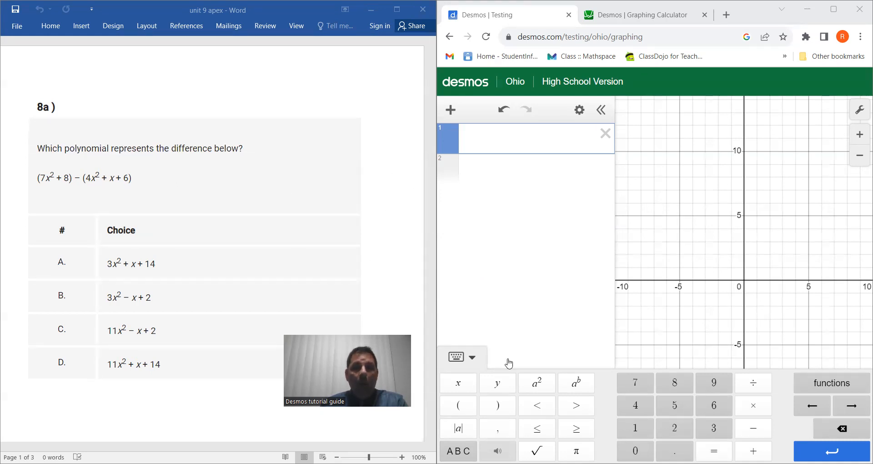
Begin the first expression for problem 8a with the parenthesized binomial (7x² + 8)
click(463, 409)
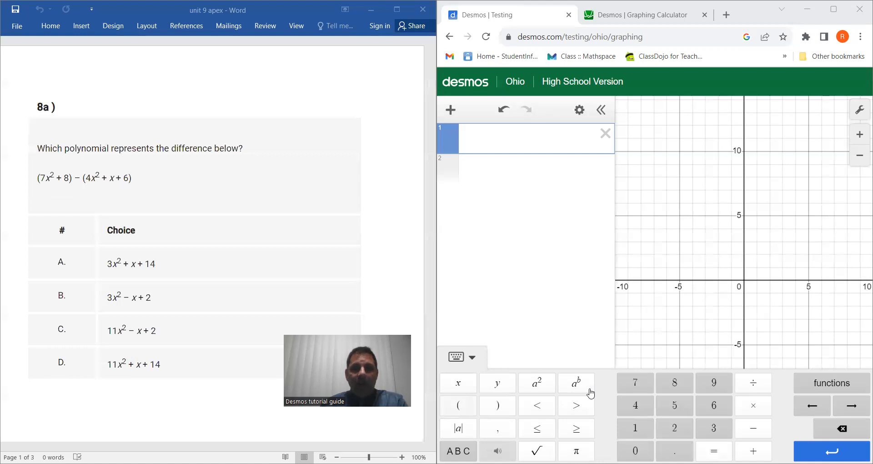
click(641, 385)
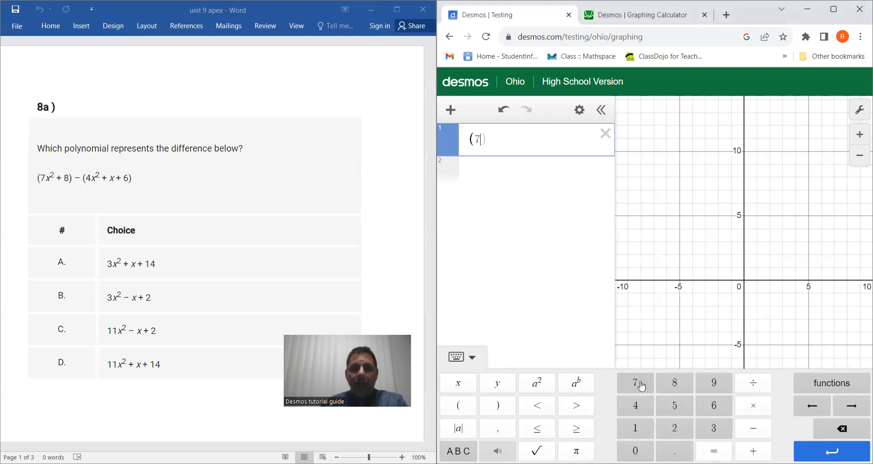
click(458, 384)
click(551, 383)
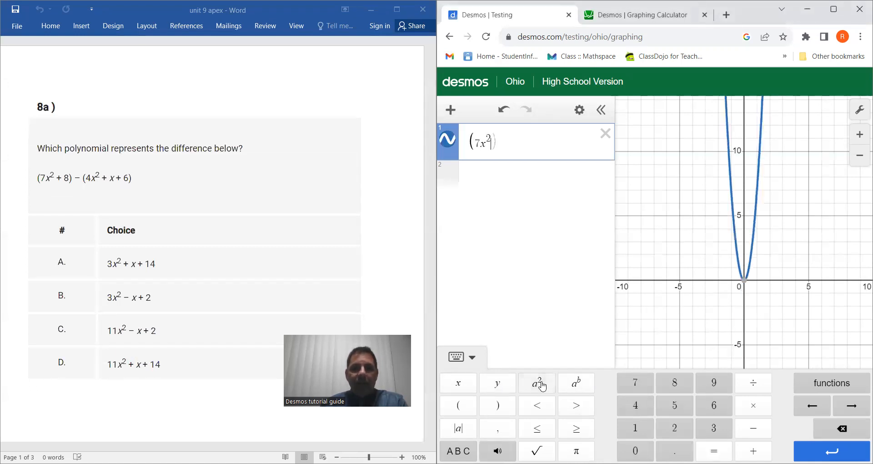
click(760, 448)
click(677, 384)
click(507, 410)
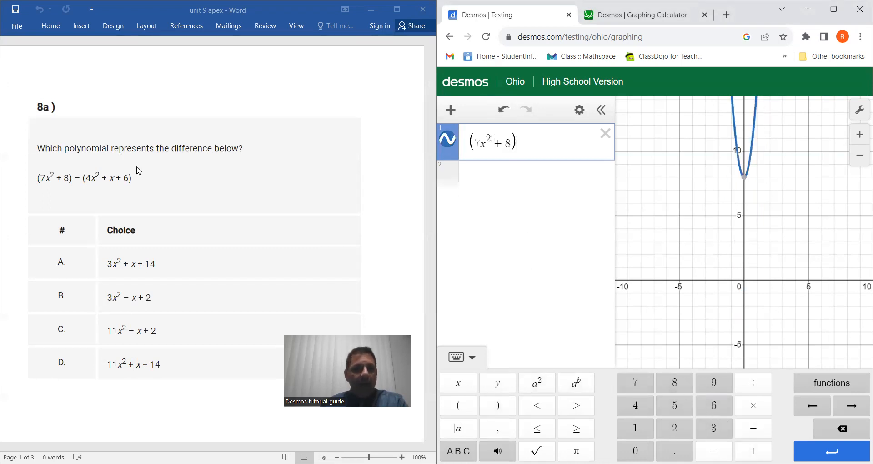
Subtract the parenthesized trinomial (4x² + x + 6) from the binomial in the first expression
click(754, 428)
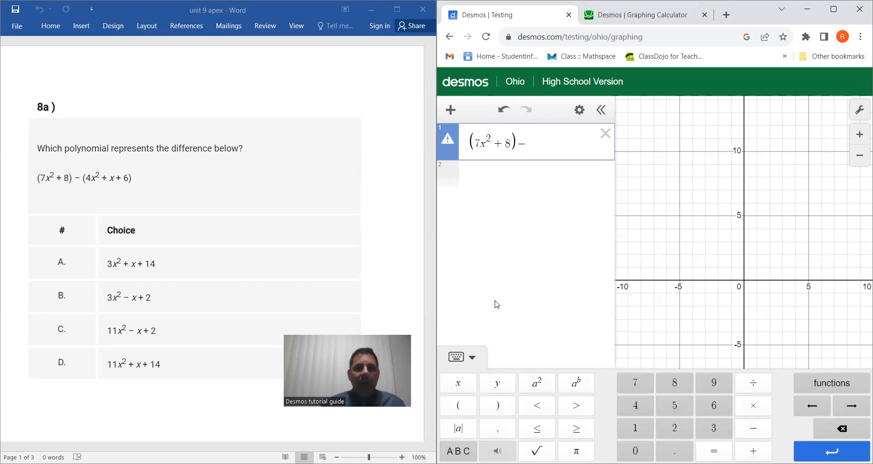
click(459, 406)
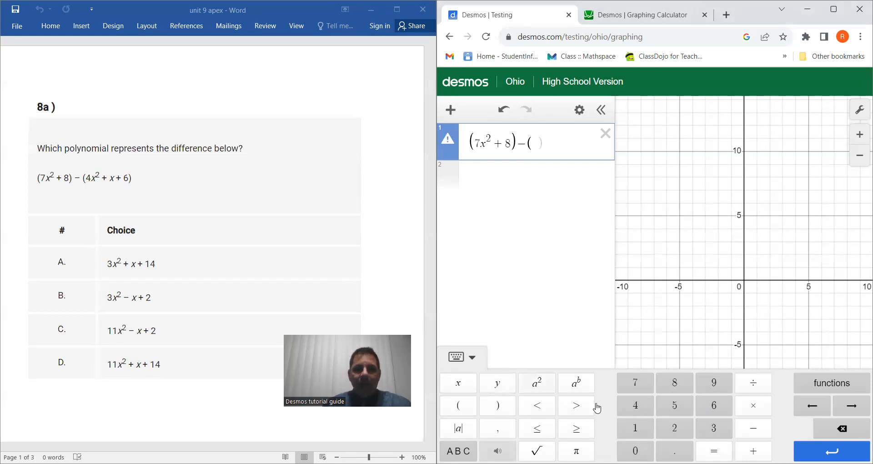
click(636, 406)
click(459, 384)
click(538, 384)
click(755, 450)
click(454, 386)
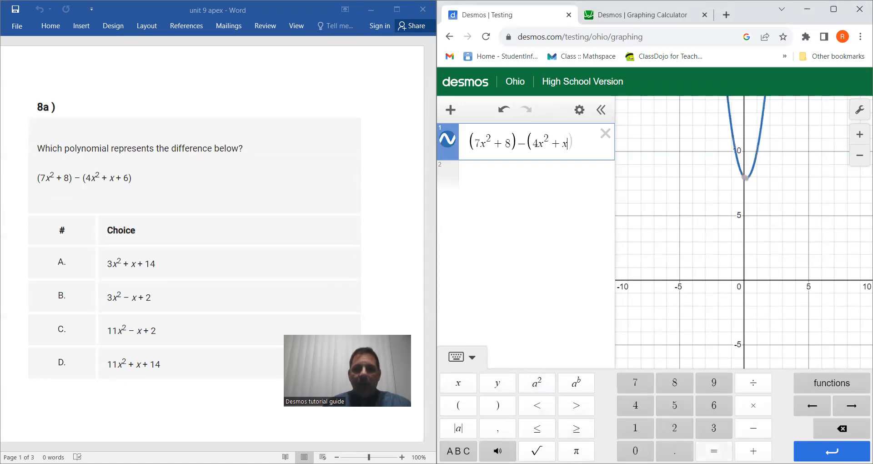
click(753, 451)
click(723, 403)
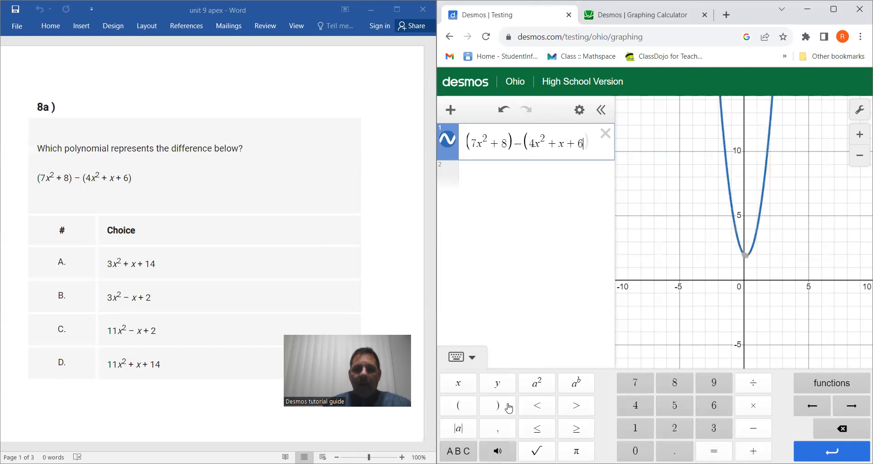
click(501, 407)
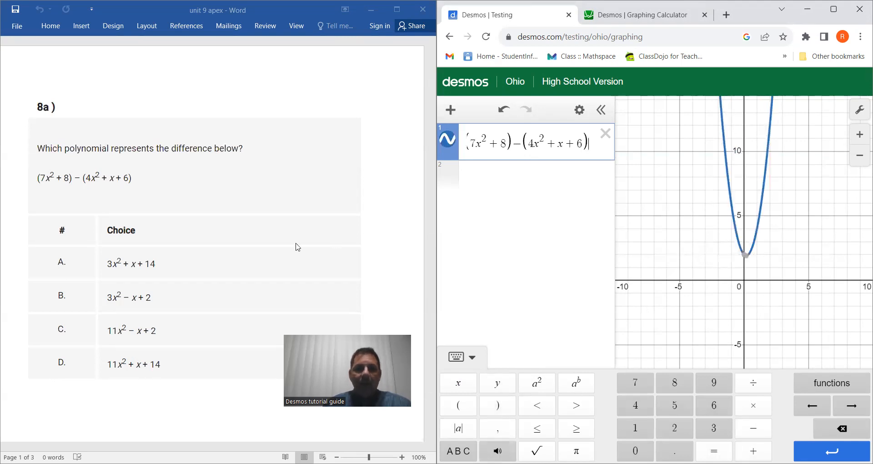
Graph choice A, 3x² + x + 14, as the second expression and compare its curve with the first
click(491, 175)
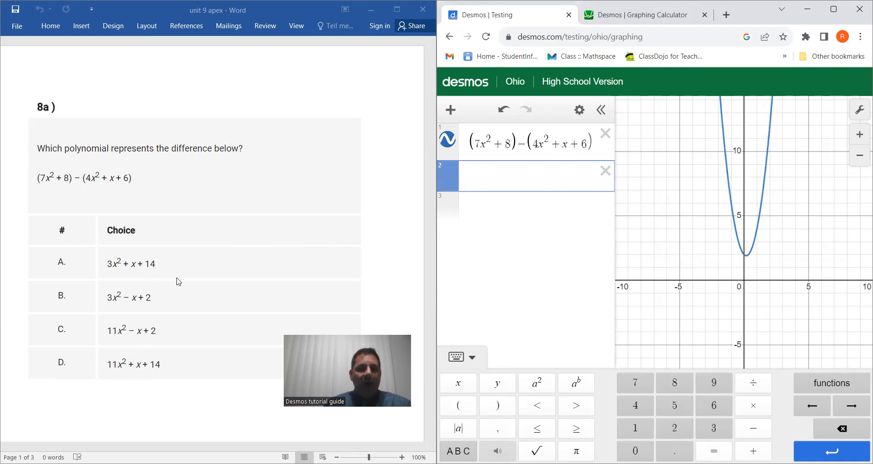
click(715, 428)
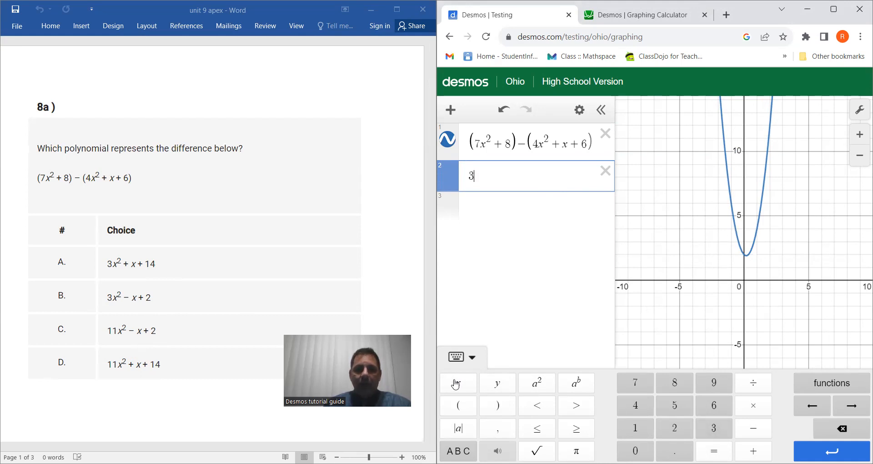
click(458, 383)
click(549, 382)
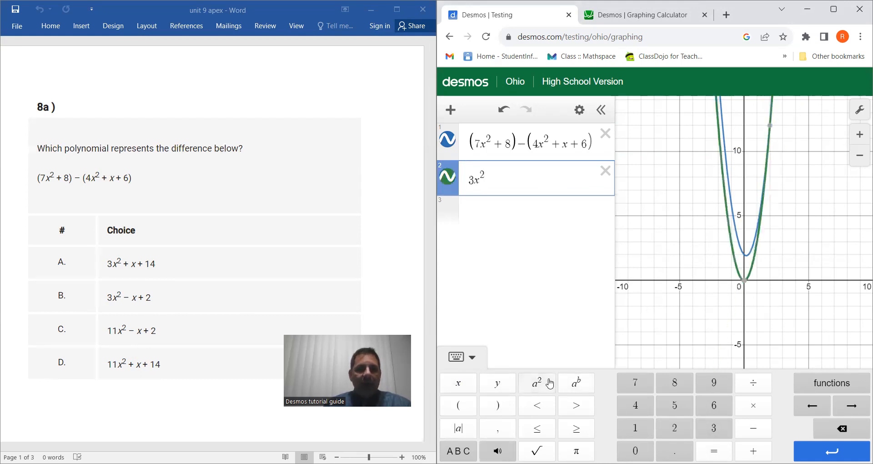
click(754, 450)
click(458, 383)
click(753, 450)
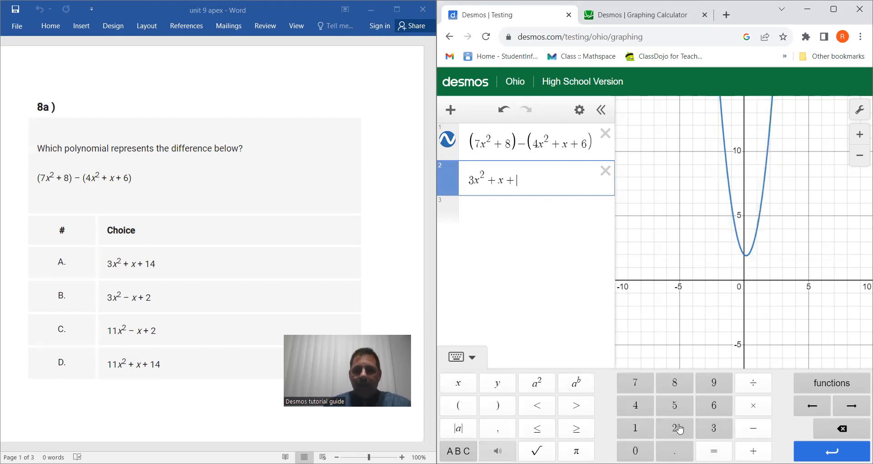
click(635, 428)
click(636, 405)
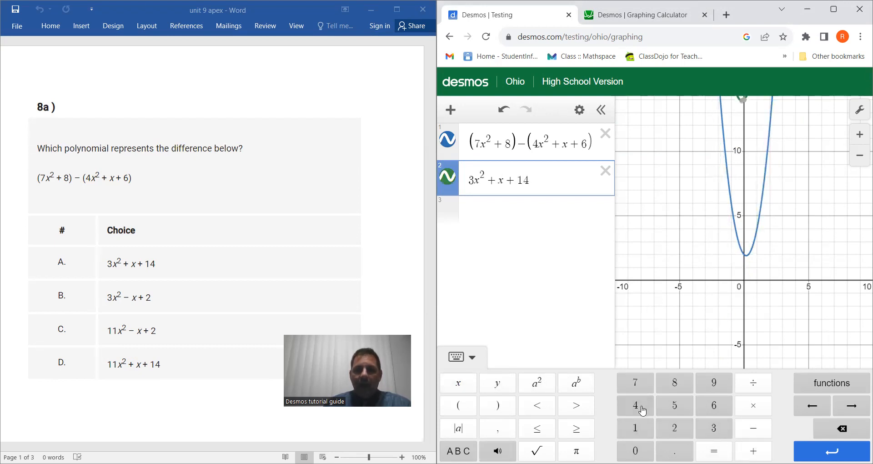
drag(728, 107, 733, 218)
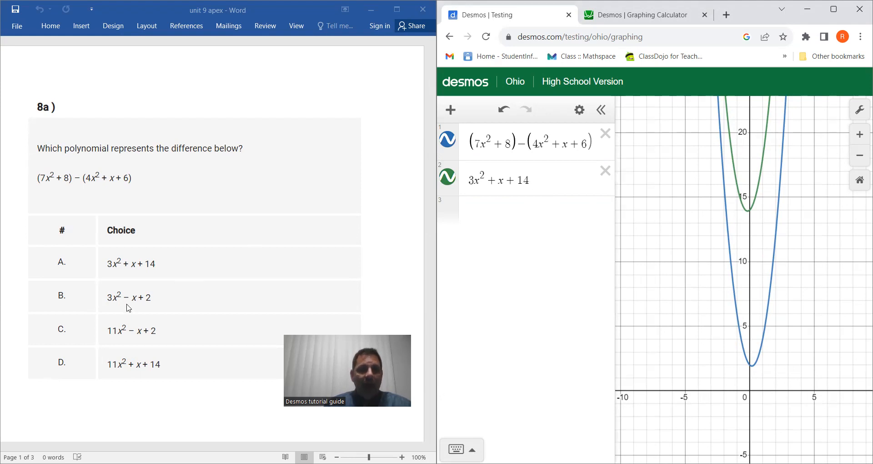
Edit the second expression into choice B, 3x² − x + 2, and compare its curve with the first
click(493, 180)
click(839, 426)
click(763, 430)
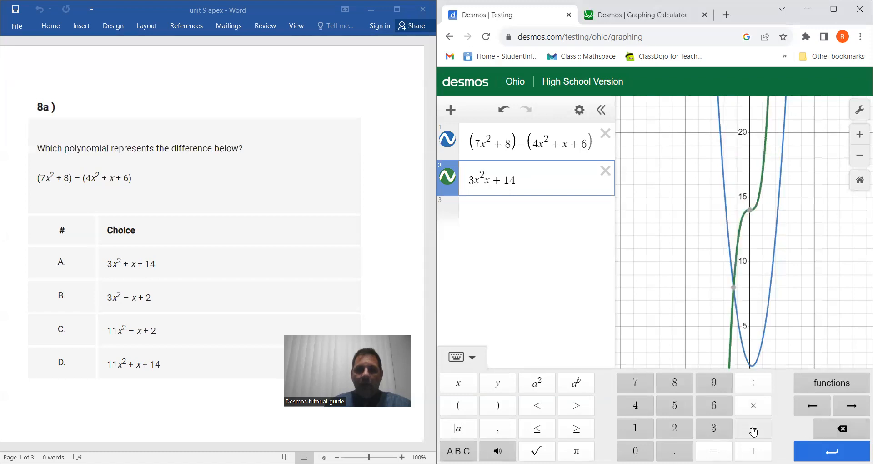
click(530, 182)
click(840, 428)
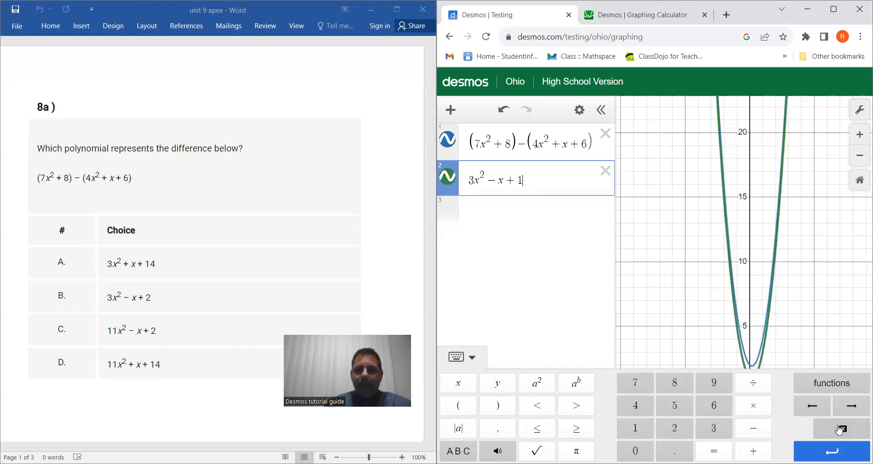
click(839, 428)
click(675, 429)
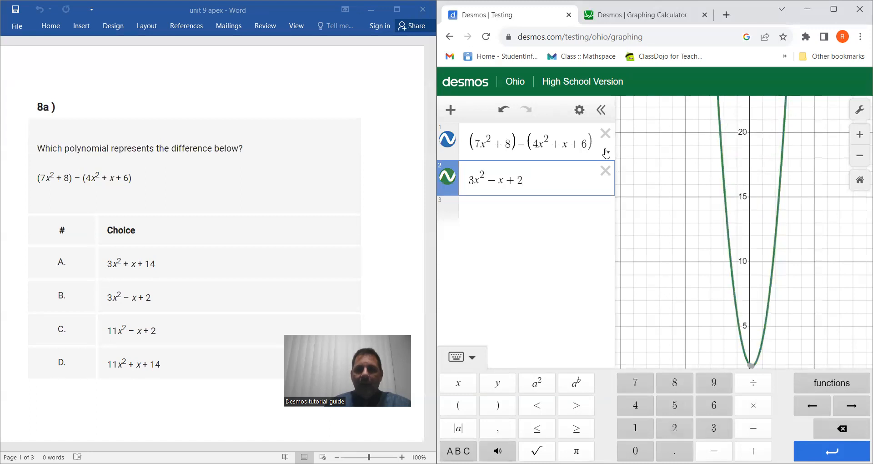
click(678, 307)
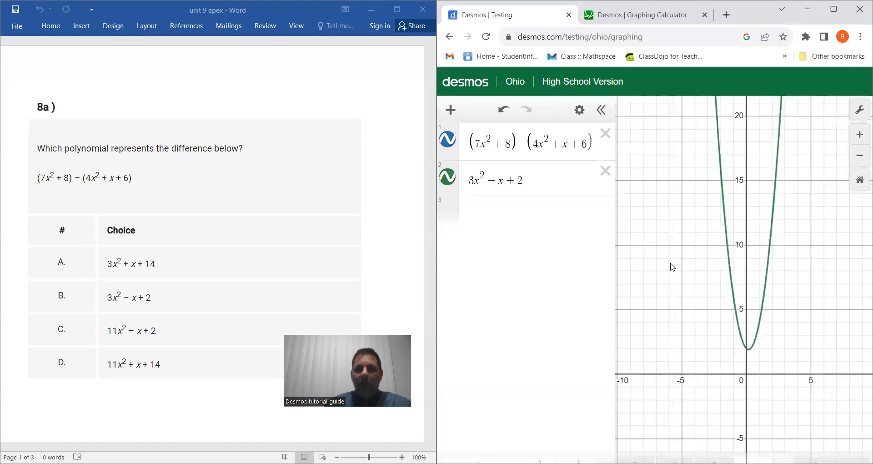
click(608, 158)
click(561, 186)
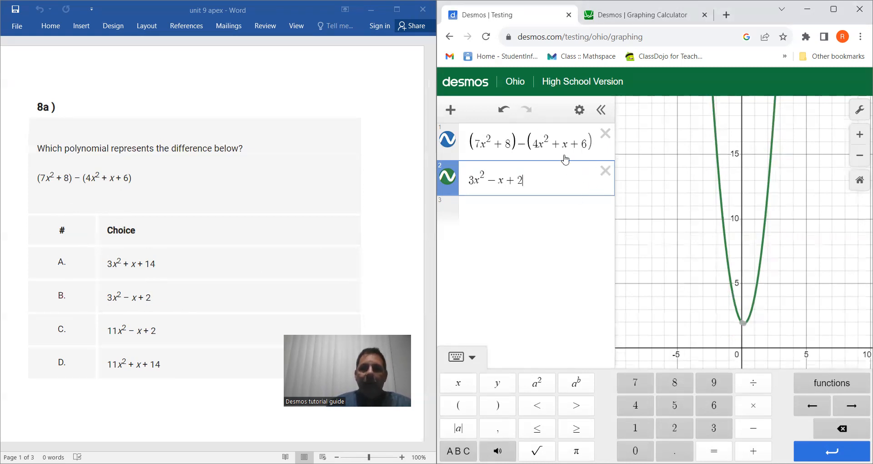
click(582, 153)
click(568, 178)
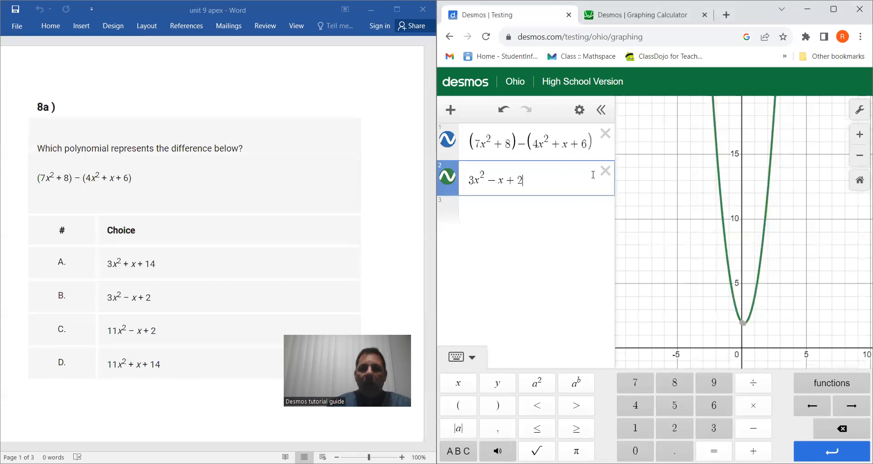
Delete both expressions and move to problem 6a in the Word document
click(605, 171)
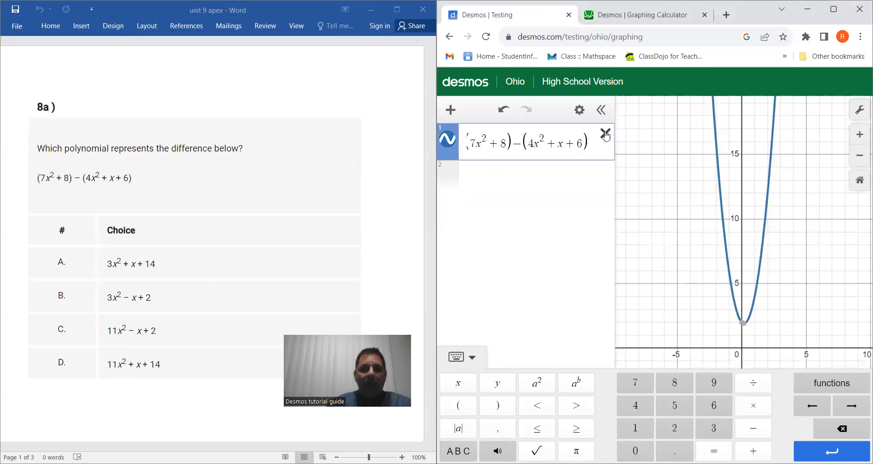
click(606, 133)
scroll(273, 205, down, 2)
scroll(273, 205, down, 18)
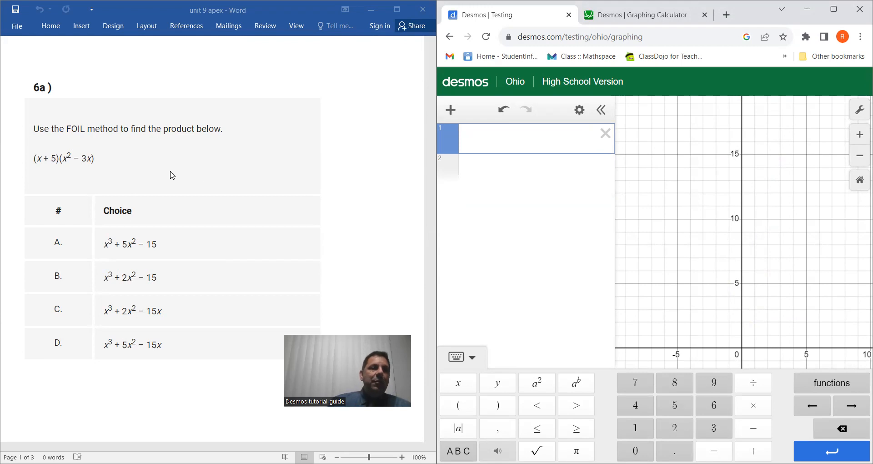
Begin a new first expression for problem 6a with the factor (x + 5)
click(458, 405)
click(458, 383)
text(+)
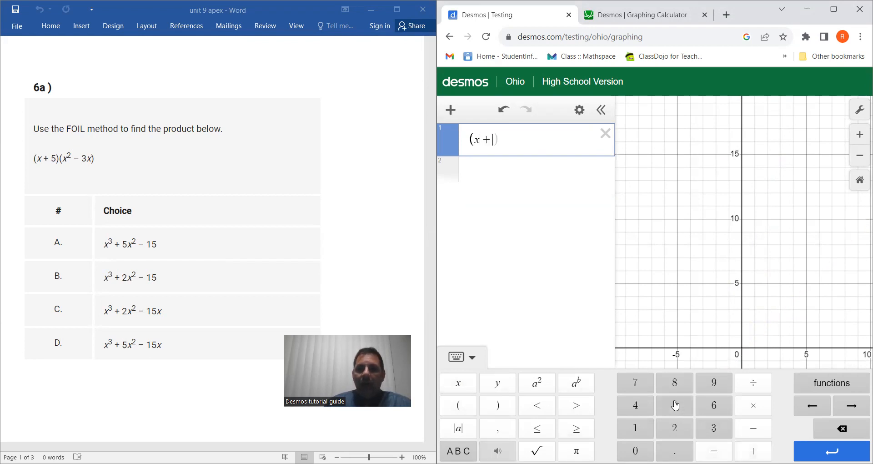
click(674, 405)
click(497, 406)
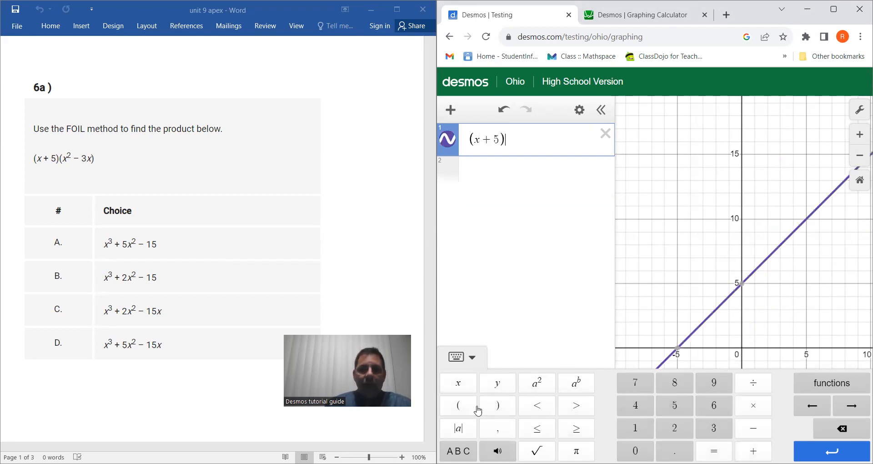
Multiply the first expression by the second factor (x² − 3x) and show the full curve
click(459, 405)
click(459, 383)
click(539, 385)
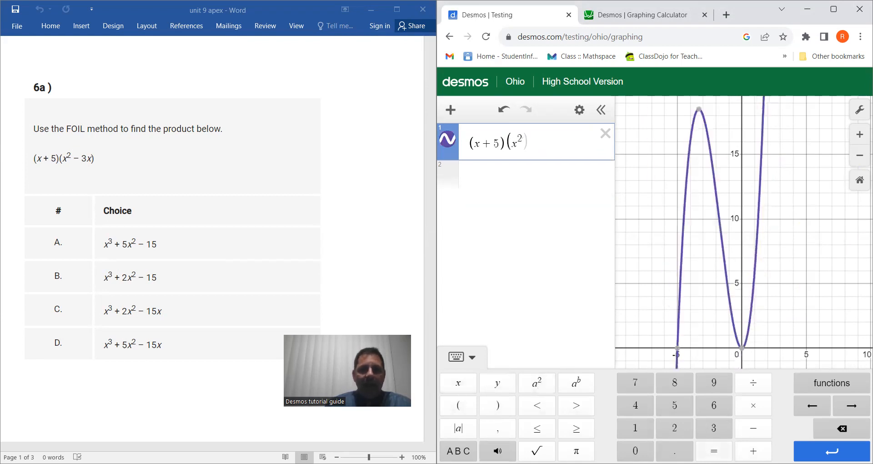
click(753, 429)
click(715, 428)
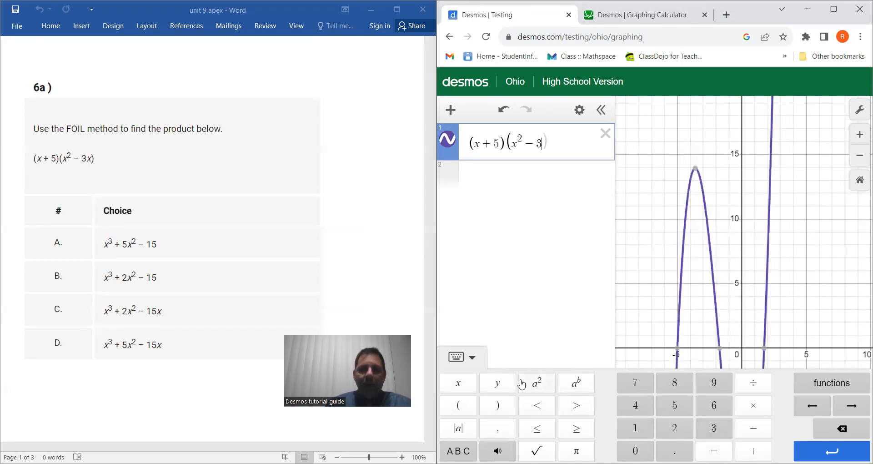
click(462, 385)
click(498, 405)
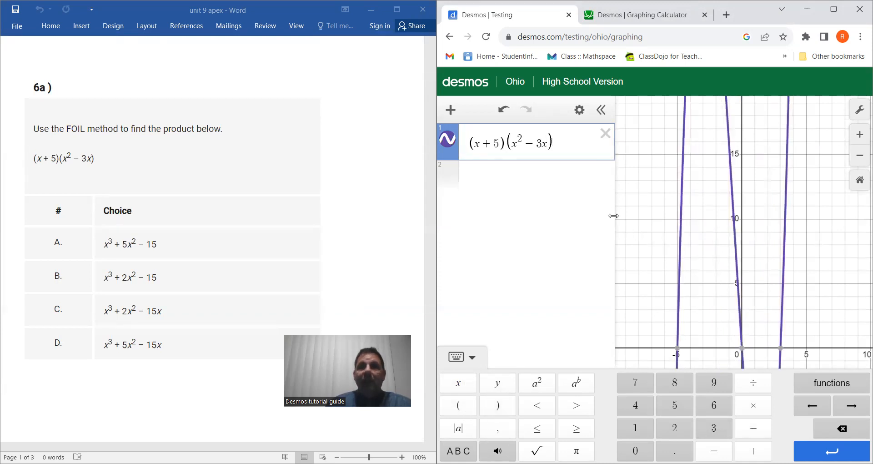
scroll(718, 256, down, 5)
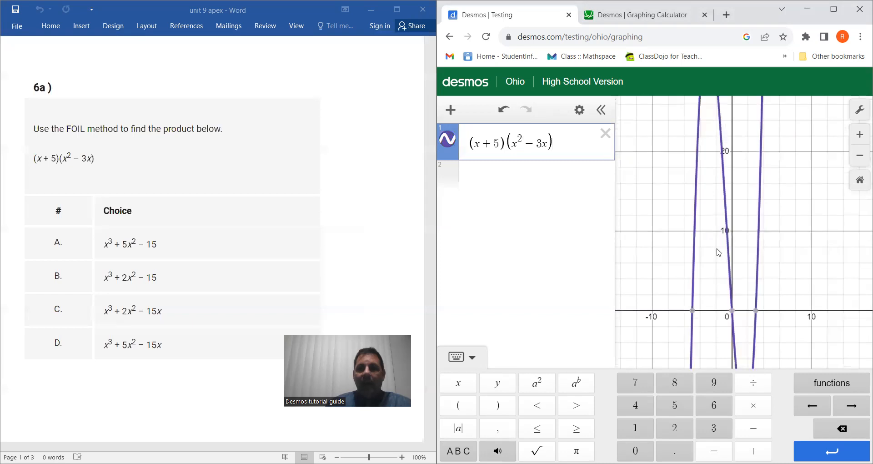
Graph choice A, x³ + 5x² − 15, as the second expression for comparison with the product
click(500, 184)
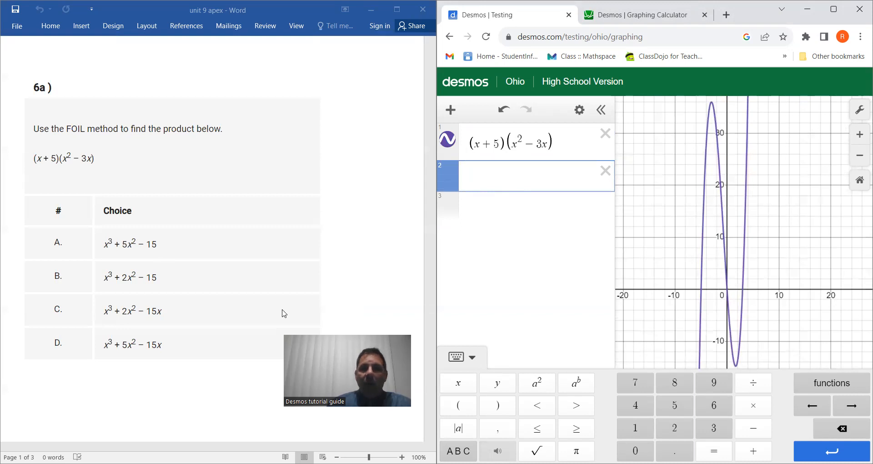
click(458, 383)
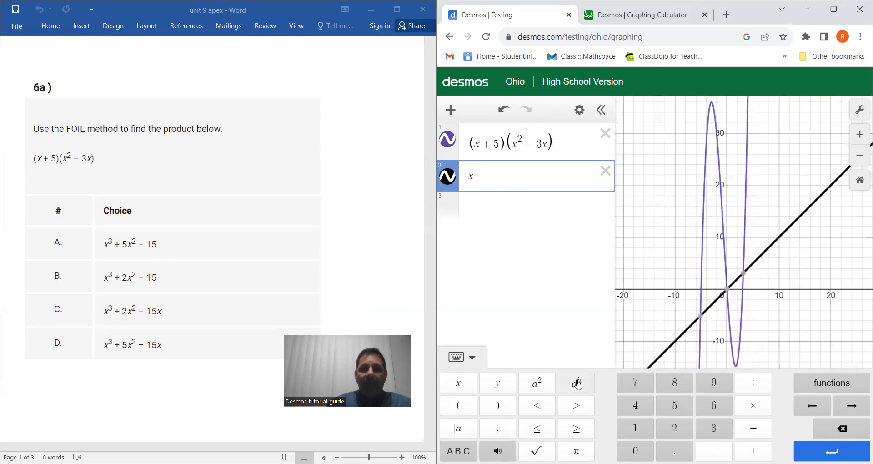
click(576, 383)
click(714, 428)
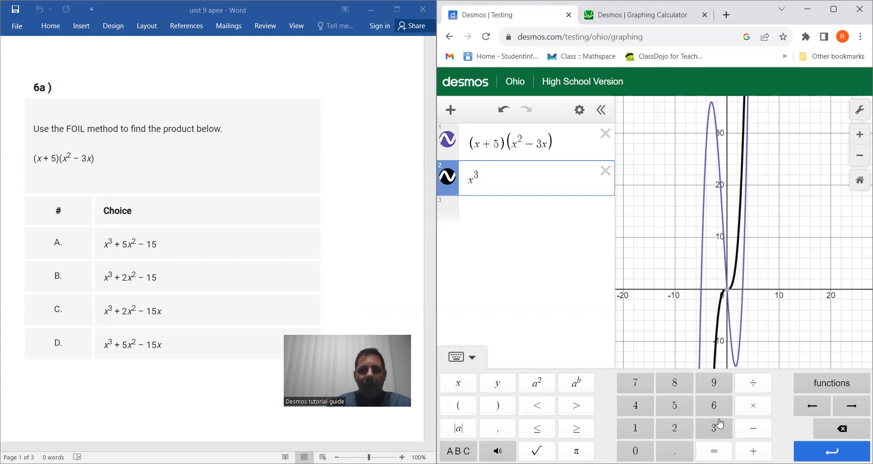
click(855, 407)
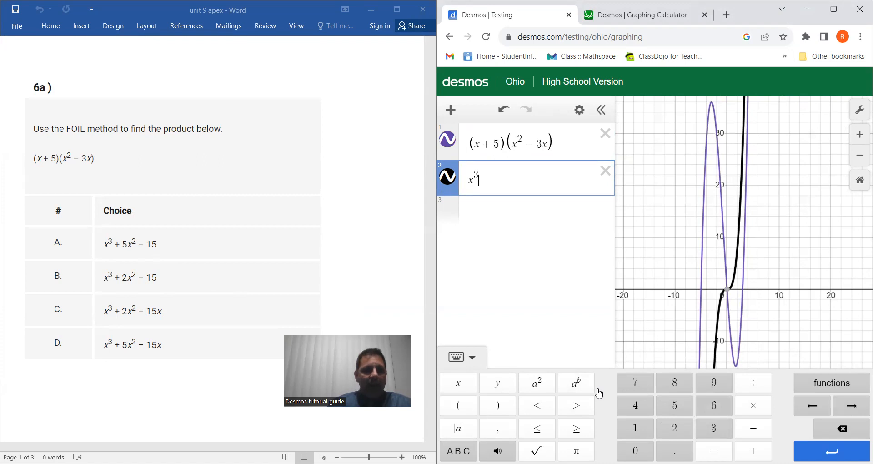
text(+)
click(682, 409)
click(459, 384)
click(531, 386)
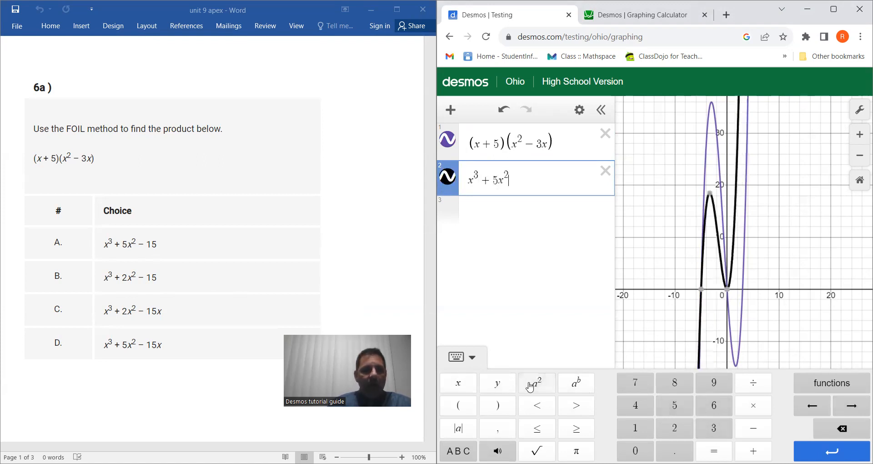
click(754, 429)
click(642, 432)
click(674, 405)
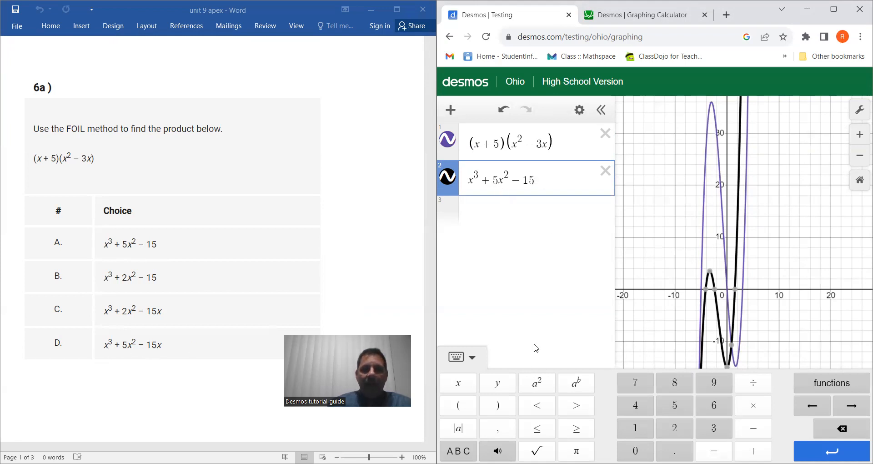
Change the second expression to choice C, x³ + 2x² − 15x, by adding x to the last term and setting the x² coefficient to 2
click(461, 387)
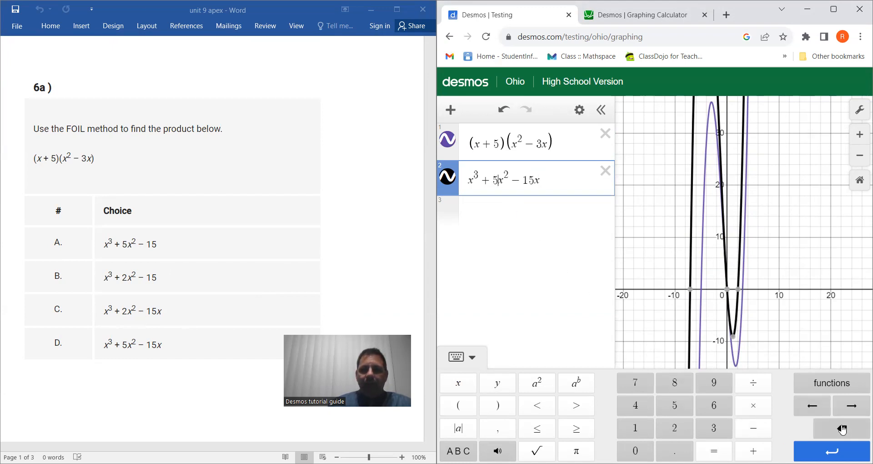
click(842, 429)
click(682, 429)
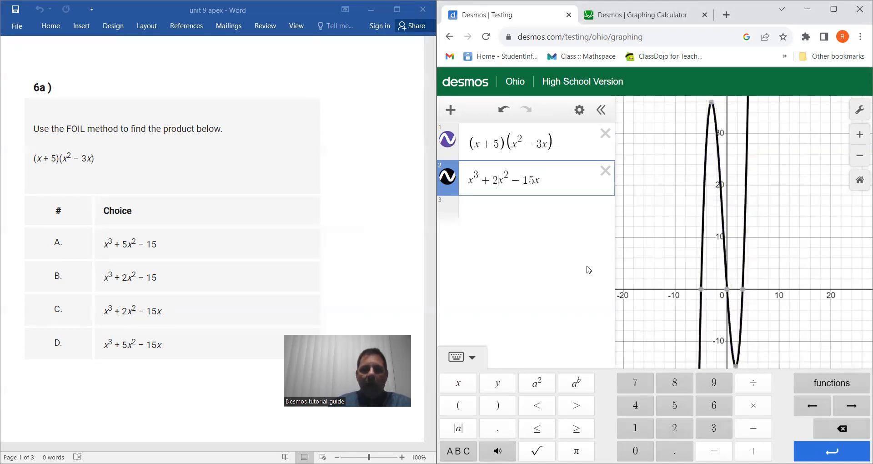
Alternate between the product and choice C to compare their curves on the graph
click(568, 138)
click(568, 180)
click(575, 140)
click(566, 180)
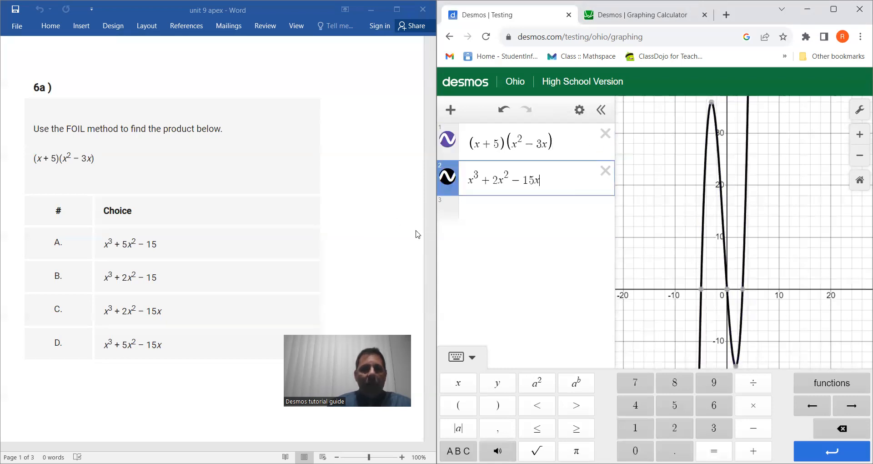
Move to problem 5c in the Word document and delete both problem 6a expressions
scroll(355, 224, down, 10)
scroll(355, 222, down, 2)
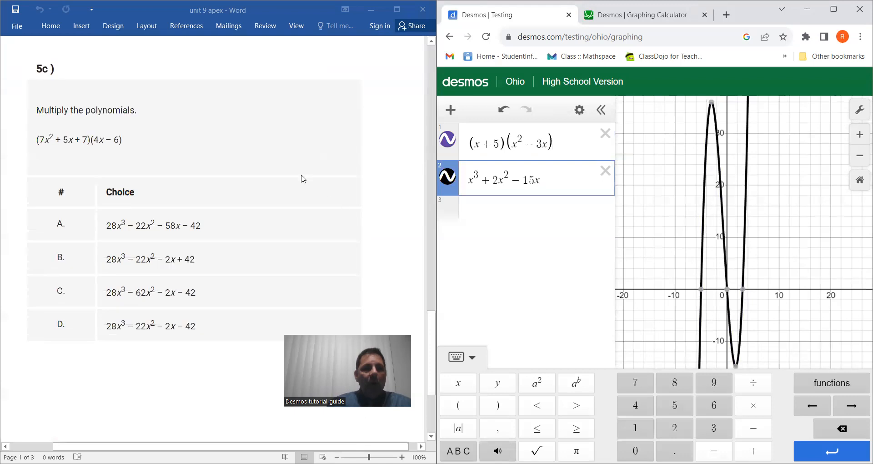
click(605, 171)
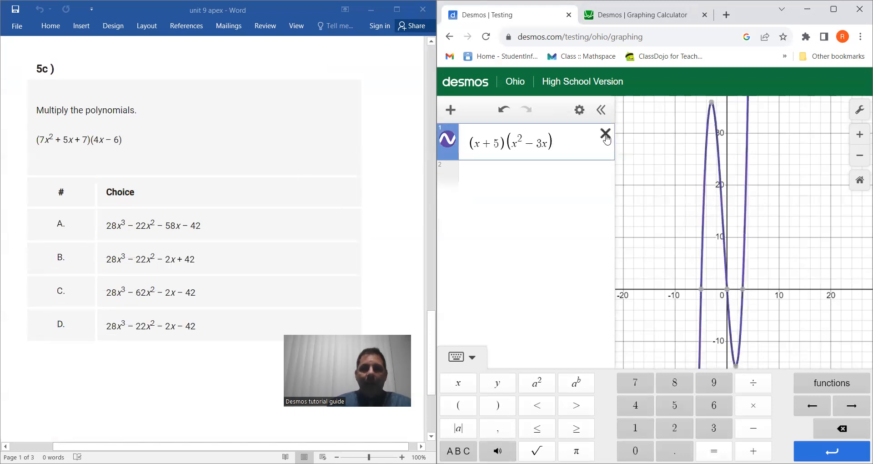
click(605, 133)
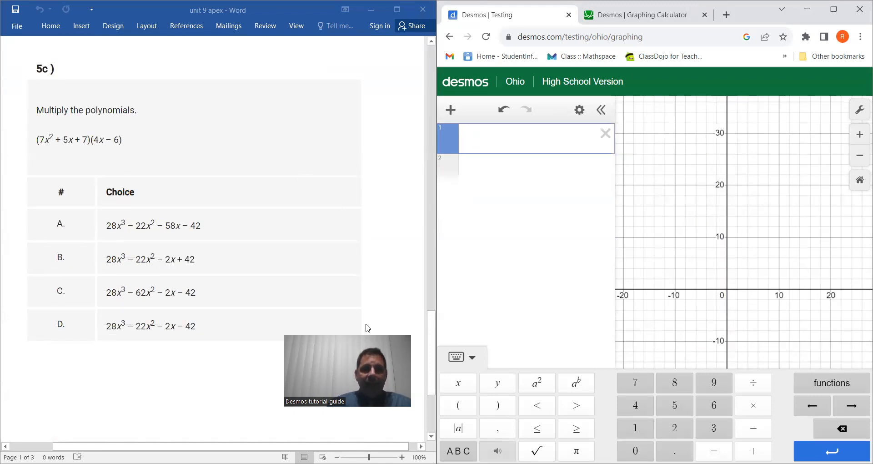
Enter the factor (7x² + 5x + 7) as the new first expression for problem 5c
click(463, 408)
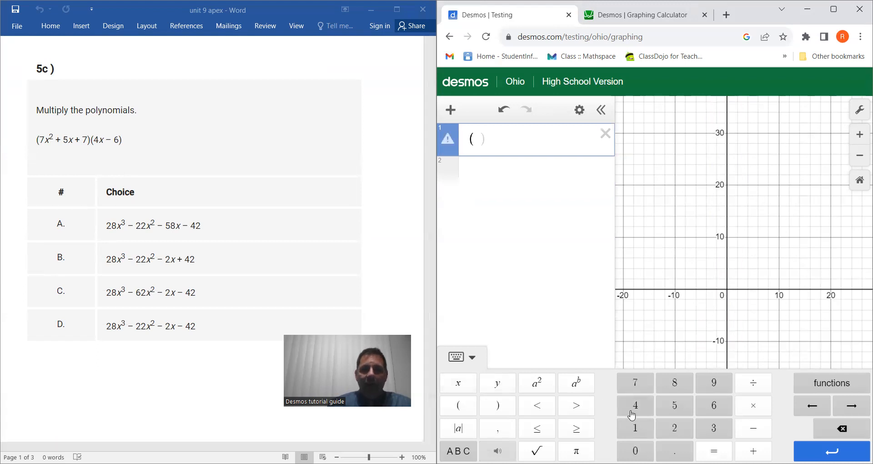
click(636, 384)
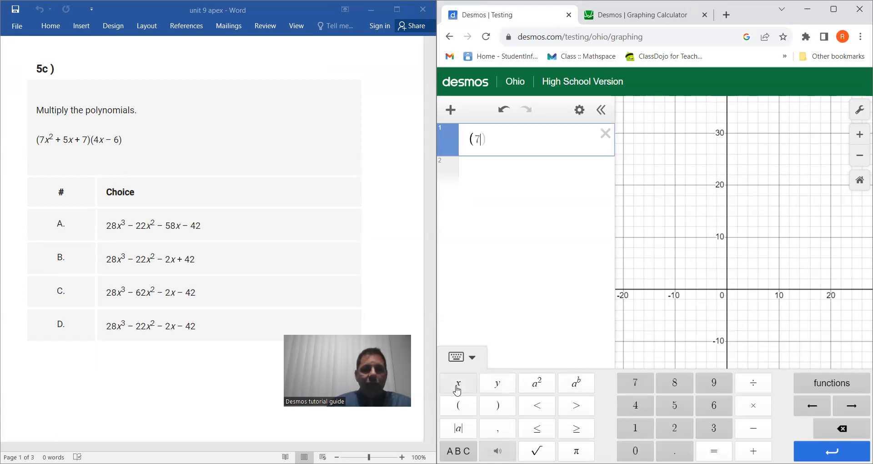
click(457, 389)
click(537, 383)
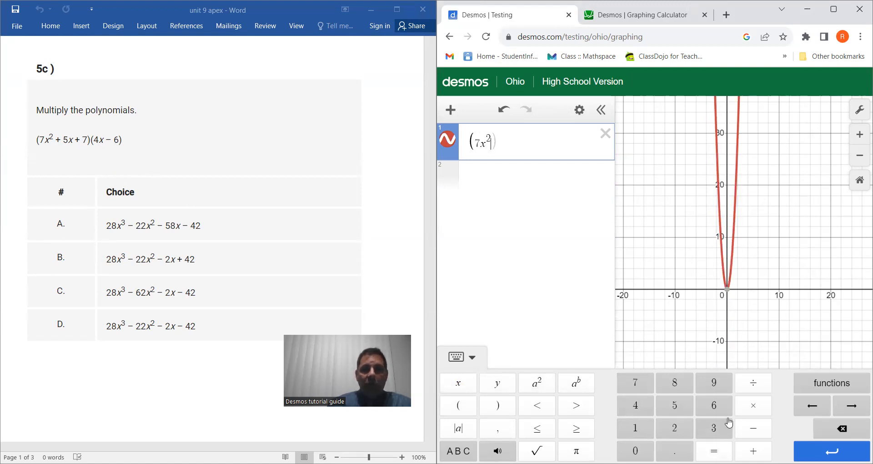
click(754, 451)
click(677, 407)
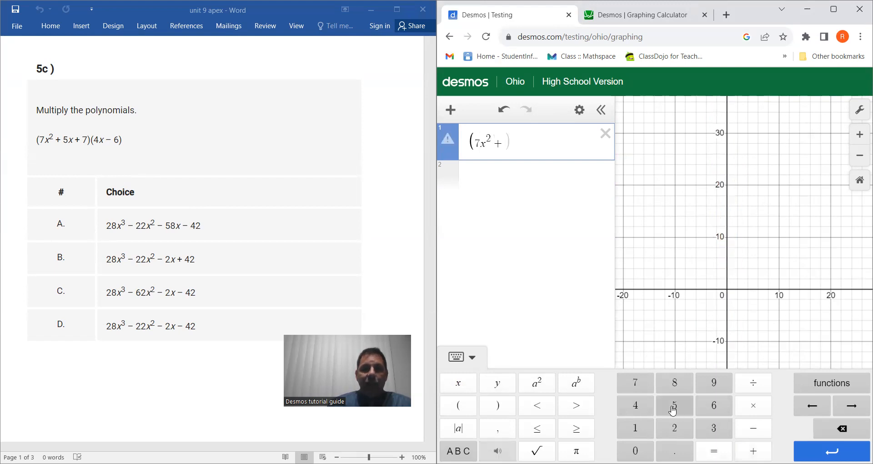
click(461, 386)
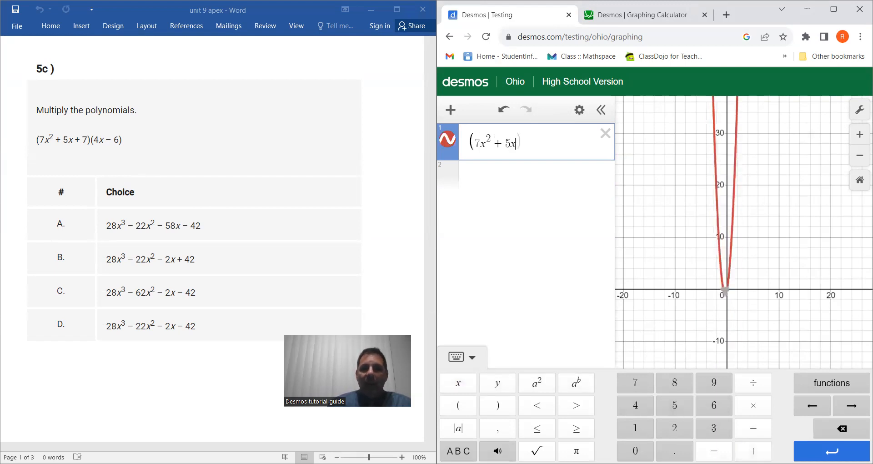
click(754, 451)
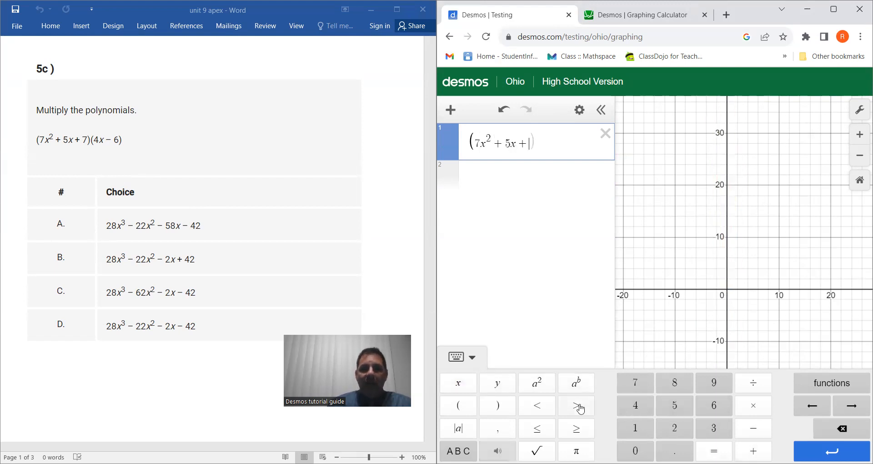
click(635, 394)
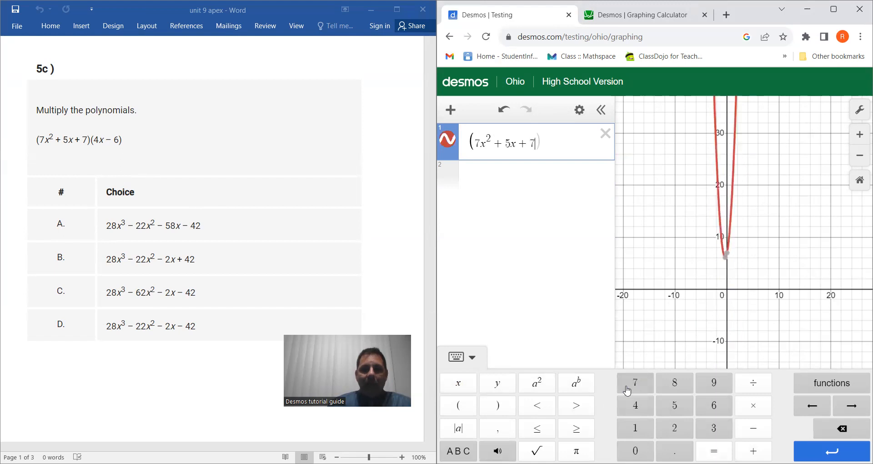
click(499, 409)
Multiply the first expression by the second factor (4x − 6) and show the curve's turning points clearly on the graph
click(460, 409)
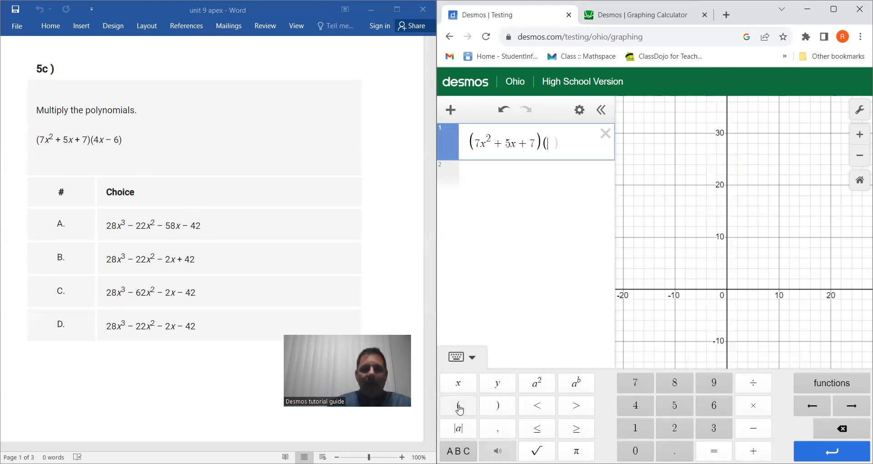
click(636, 405)
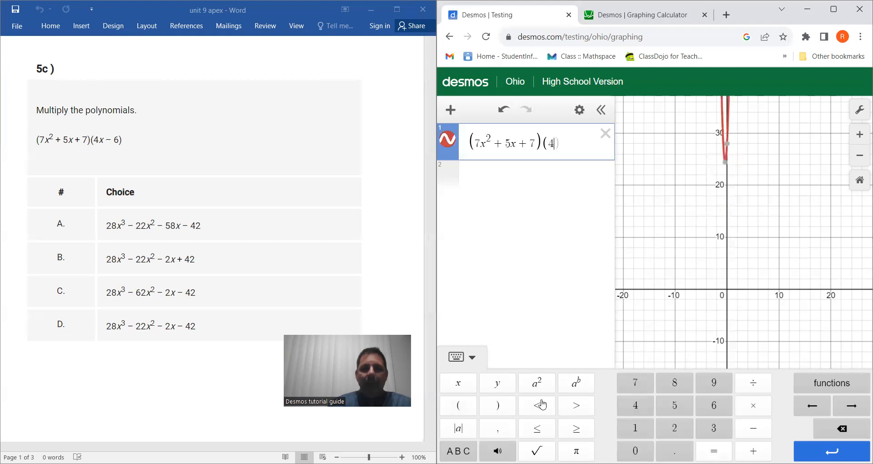
click(464, 387)
click(753, 428)
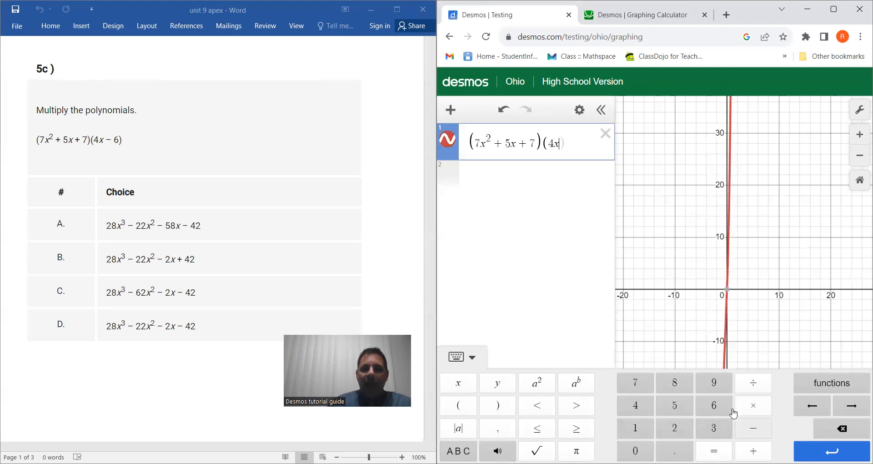
click(721, 408)
click(500, 407)
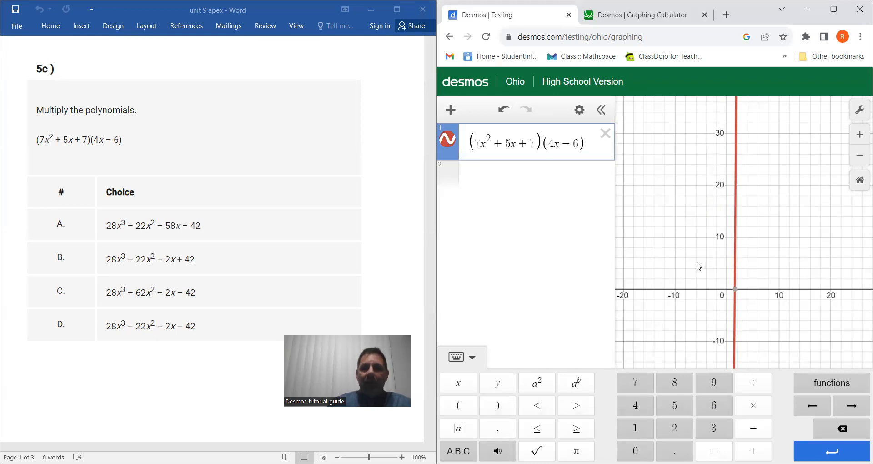
scroll(699, 266, down, 5)
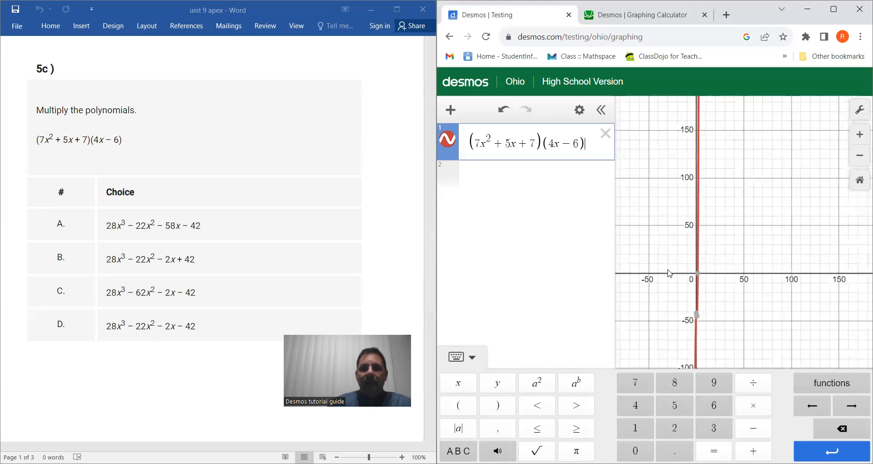
drag(755, 248, 818, 222)
scroll(681, 246, up, 3)
drag(779, 263, 664, 285)
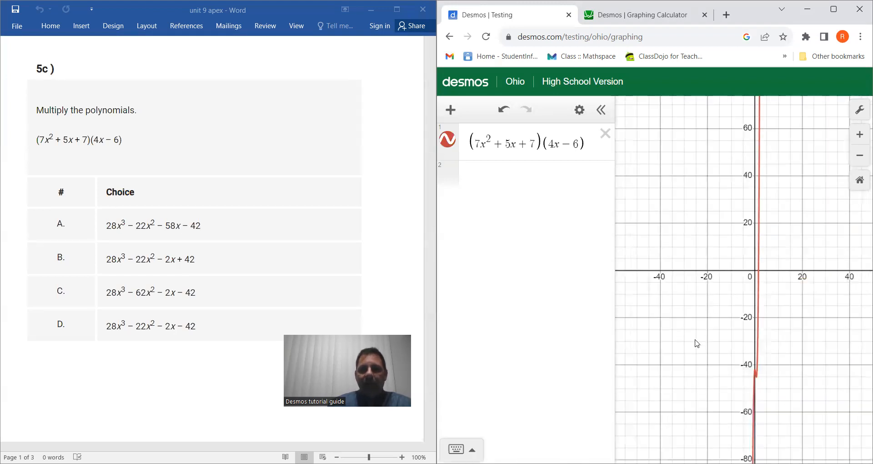
drag(698, 344, 681, 241)
scroll(680, 243, up, 3)
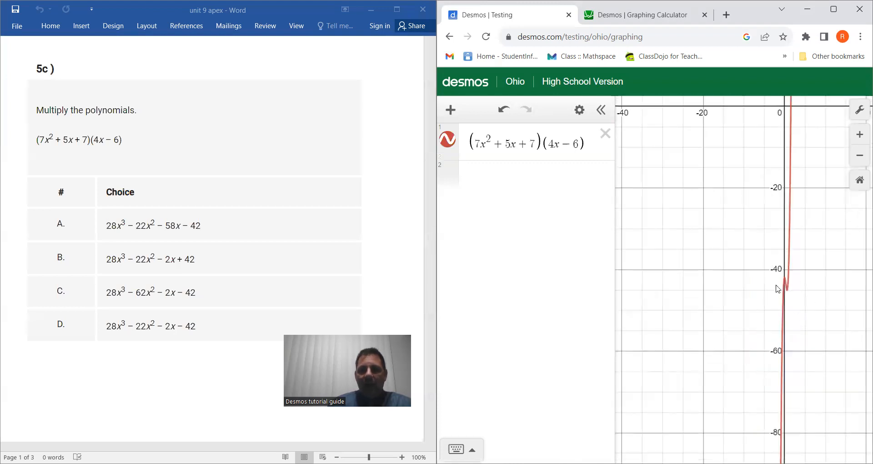
Begin choice A as the second expression with the terms 28x³ − 22x²
click(514, 183)
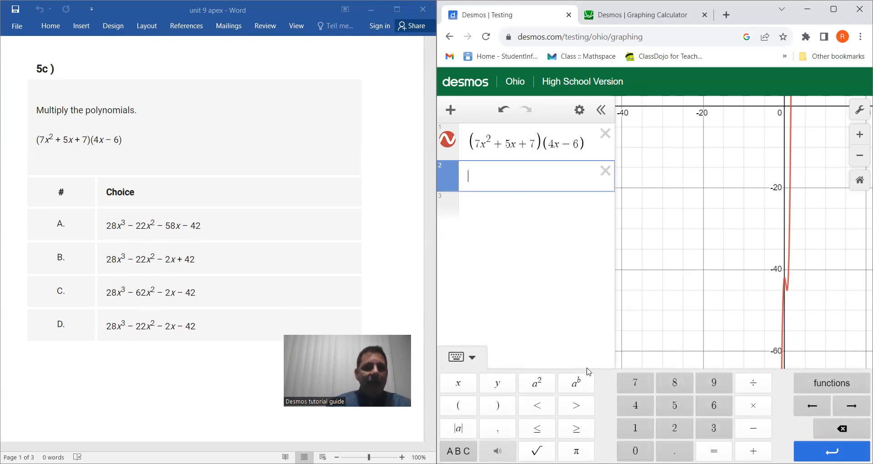
click(680, 429)
click(676, 383)
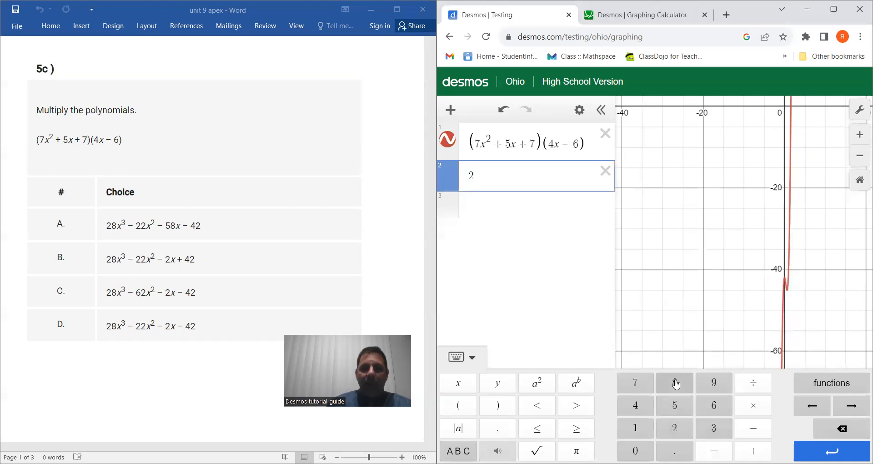
click(475, 385)
click(577, 383)
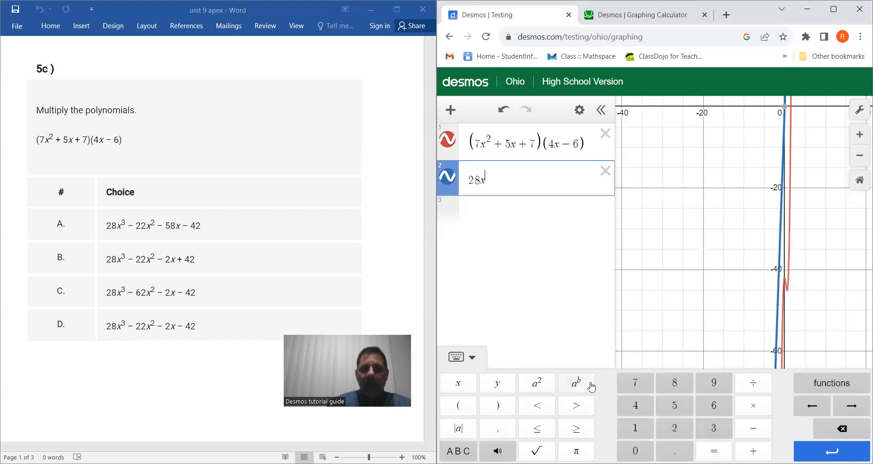
click(713, 429)
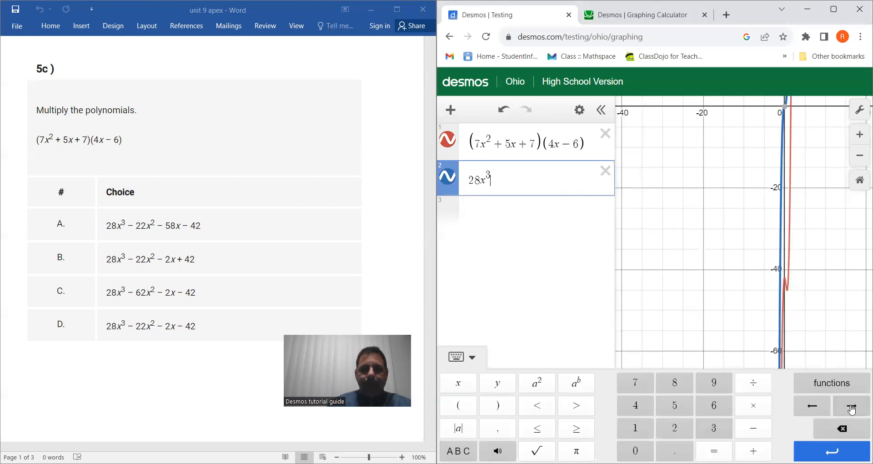
click(852, 406)
click(753, 429)
click(675, 429)
click(676, 430)
click(459, 383)
click(537, 383)
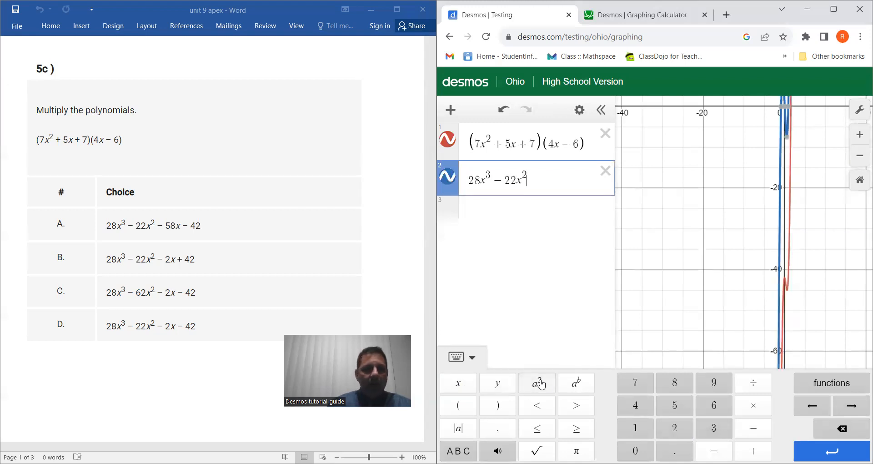
Complete choice A in the second expression with − 58x − 42 and compare its curve with the product
click(754, 428)
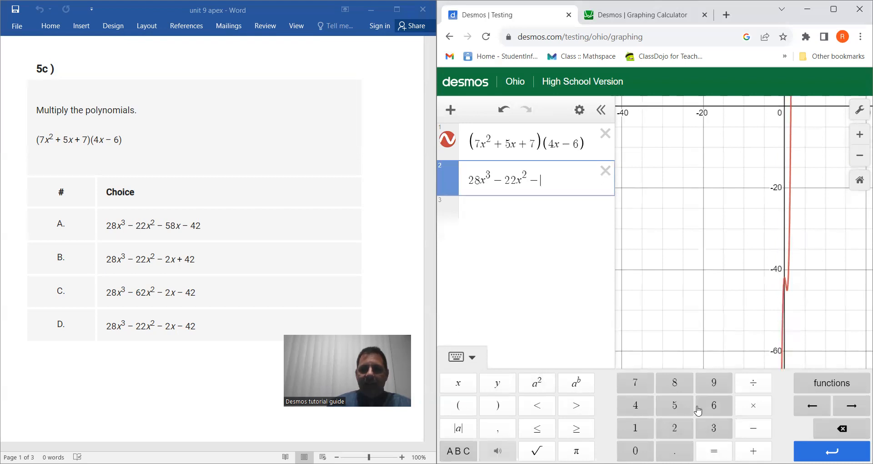
click(672, 404)
click(669, 382)
click(458, 383)
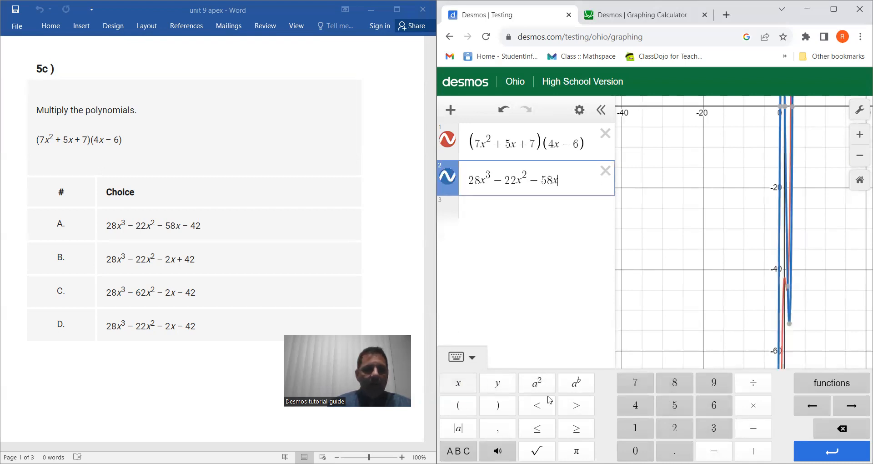
click(763, 429)
click(633, 406)
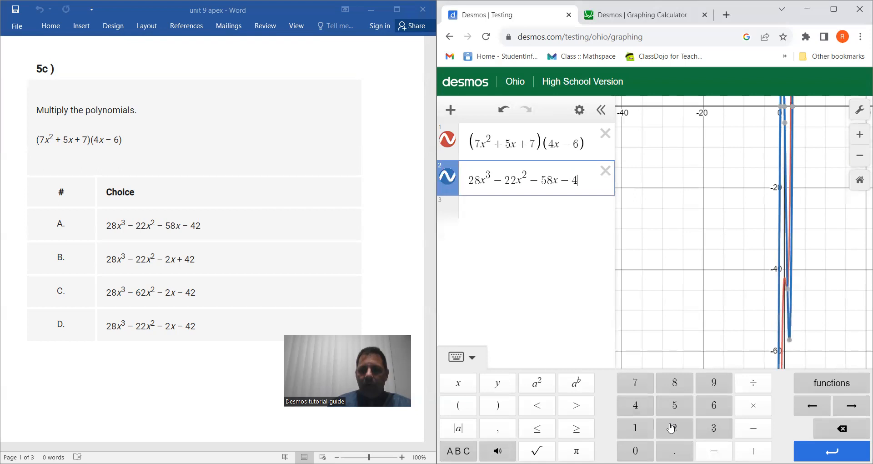
click(673, 429)
drag(690, 277, 666, 278)
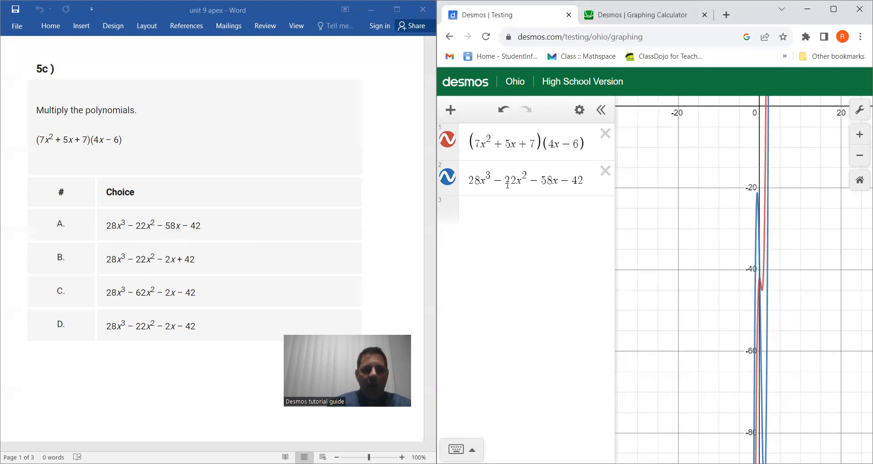
Set the x coefficient in the second expression to 2, giving 28x³ − 22x² − 2x − 42
click(552, 180)
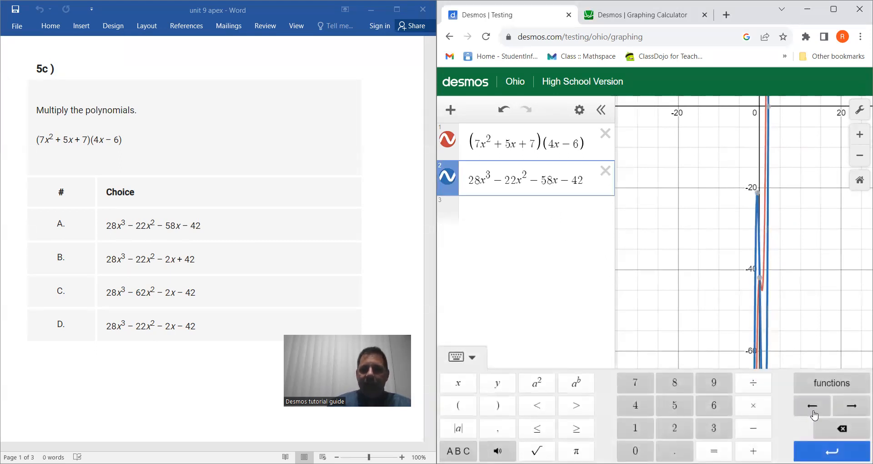
click(833, 429)
click(833, 428)
click(675, 428)
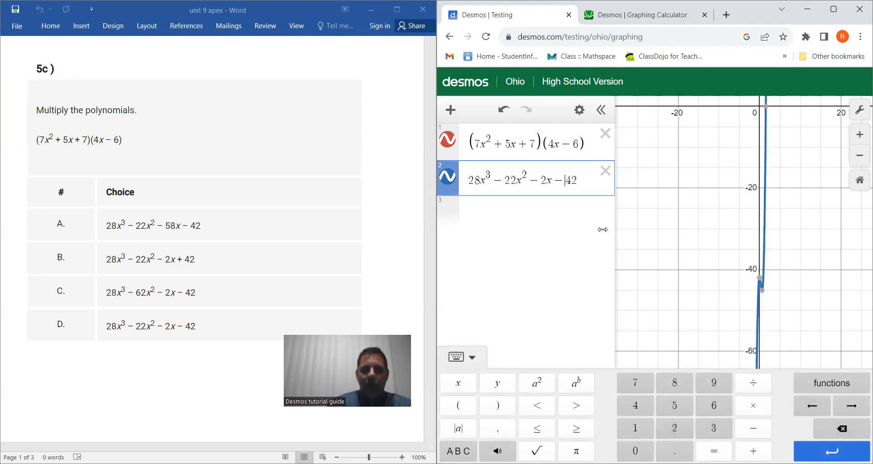
Try choice B, 28x³ − 22x² − 2x + 42, in the second expression and restore the minus sign before 42 for choice D
click(842, 429)
click(753, 451)
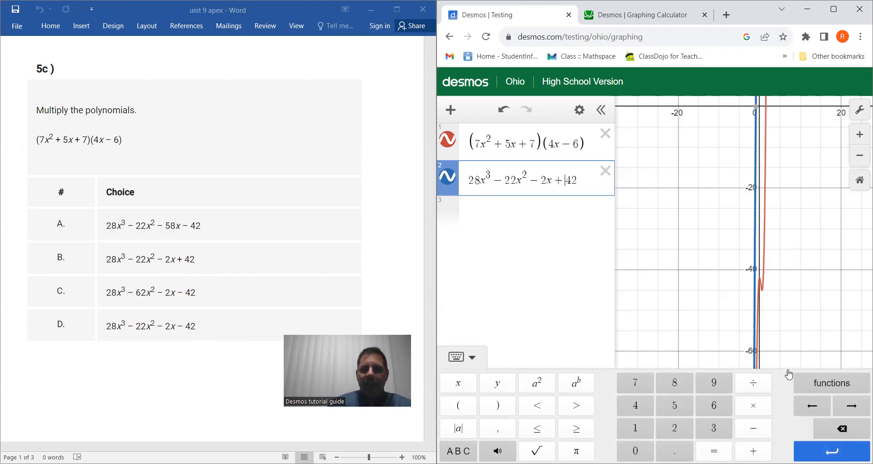
click(845, 430)
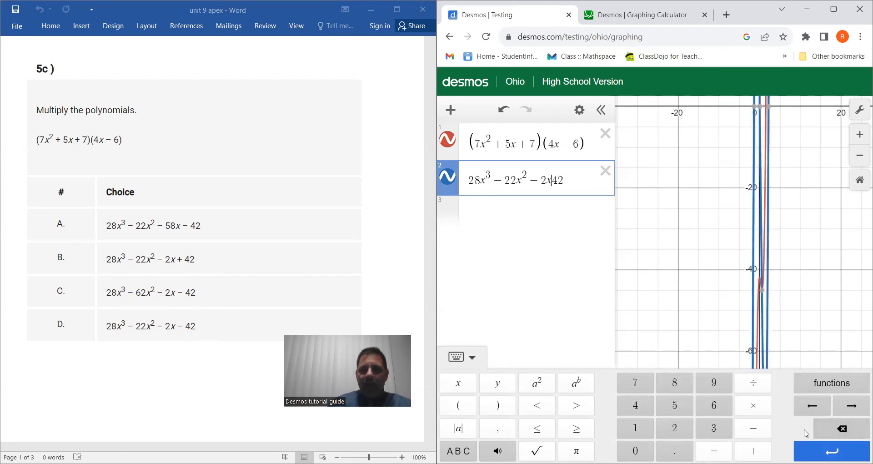
click(753, 428)
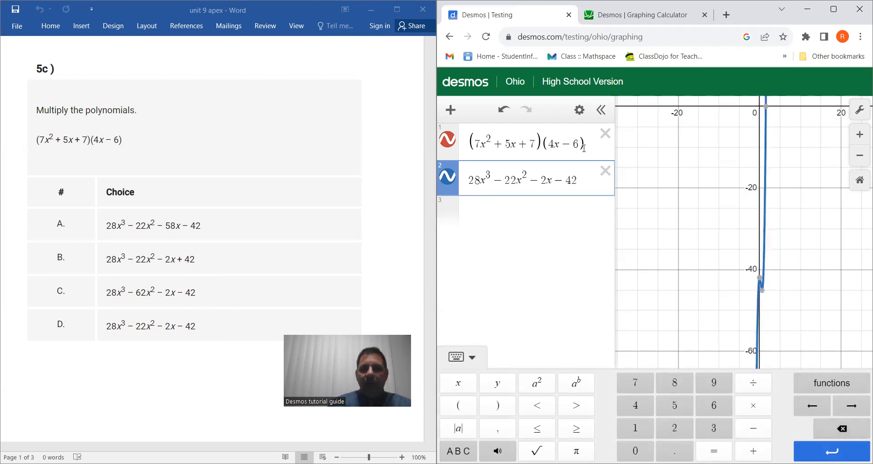
Delete the product expression (7x² + 5x + 7)(4x − 6) and undo the deletion, twice, to compare its curve with choice D
click(605, 134)
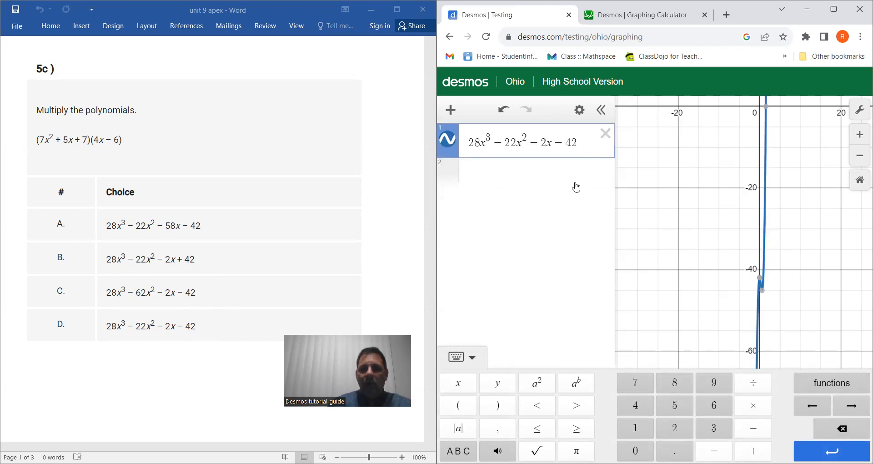
click(576, 187)
click(504, 109)
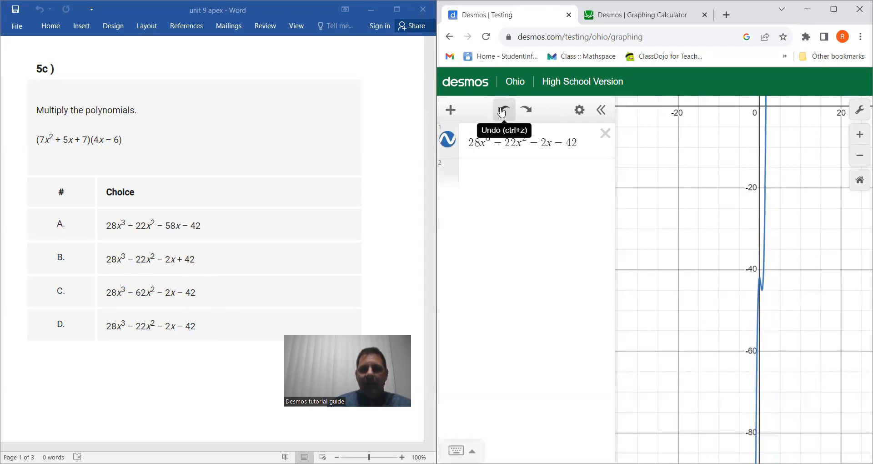
click(504, 109)
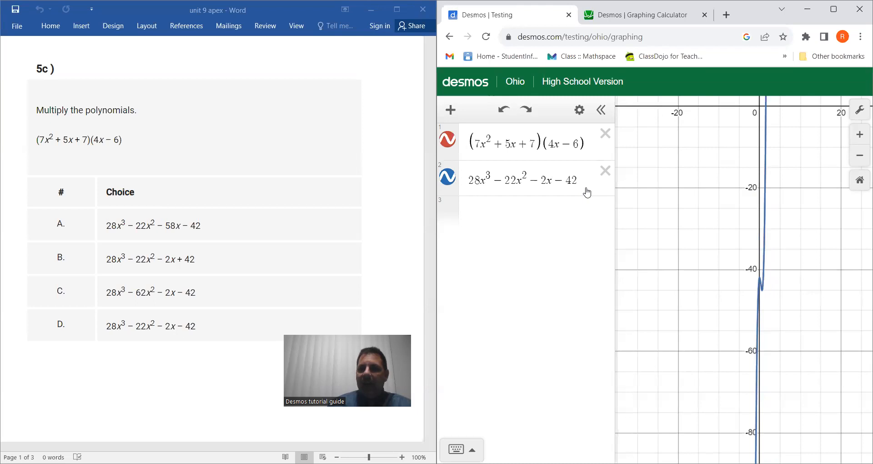
click(605, 134)
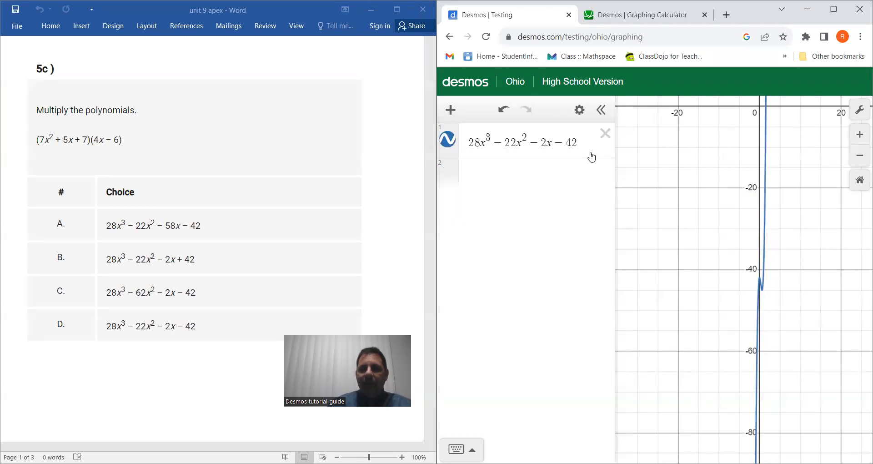
click(503, 110)
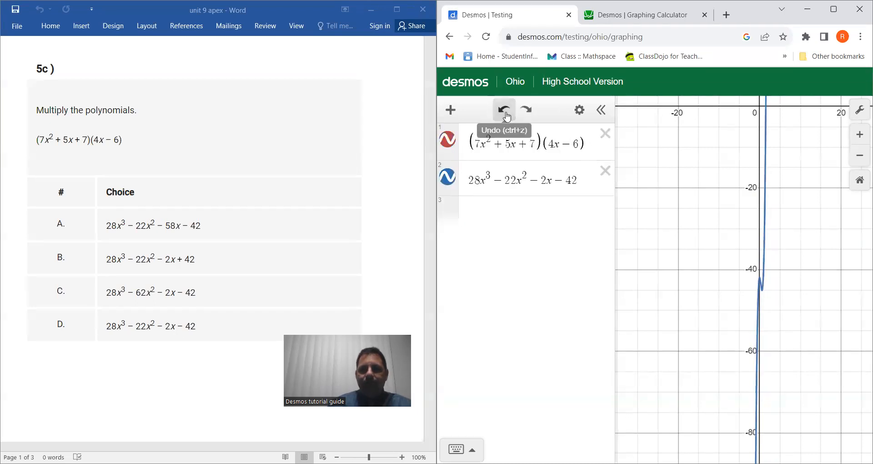
Alternate the selection between the product expression and 28x³ − 22x² − 2x − 42 to compare their two curves
click(472, 159)
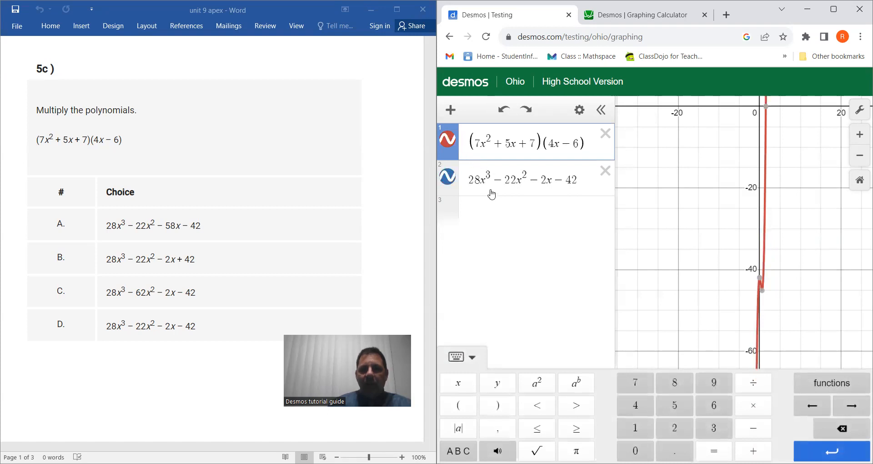
click(492, 193)
click(468, 155)
click(491, 195)
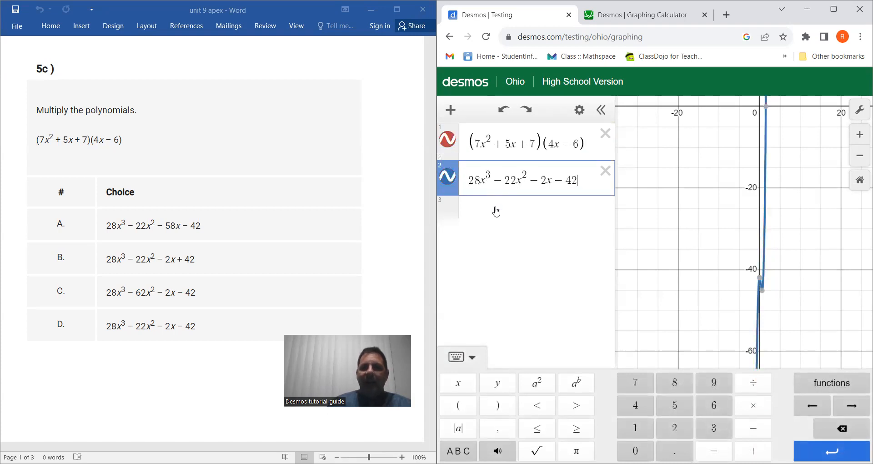